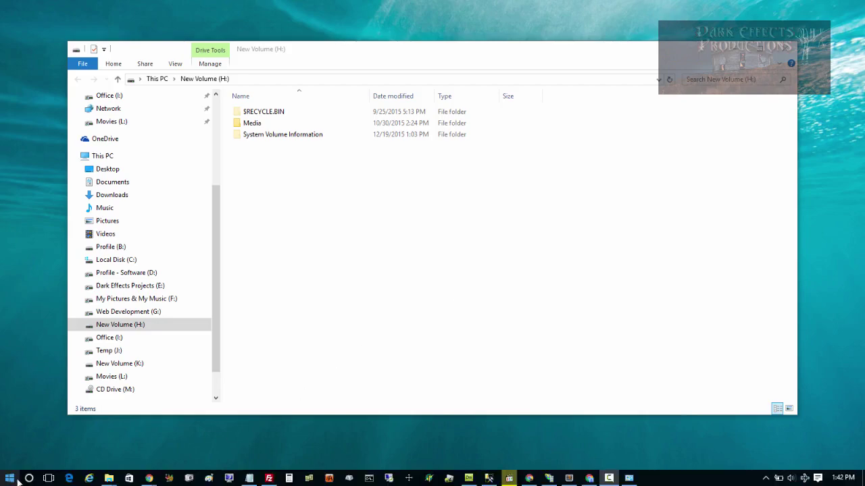
# Step: View this PC's System > About details in Settings, then close Settings
pyautogui.click(10, 478)
pyautogui.click(34, 420)
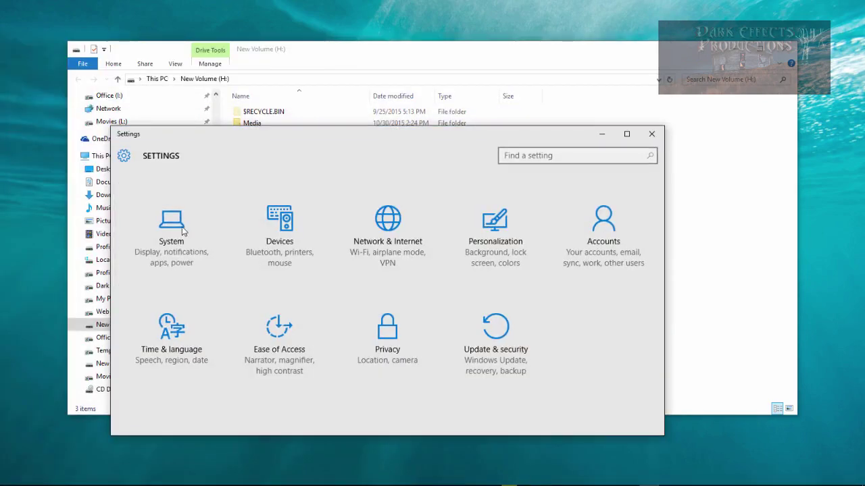
pyautogui.click(182, 226)
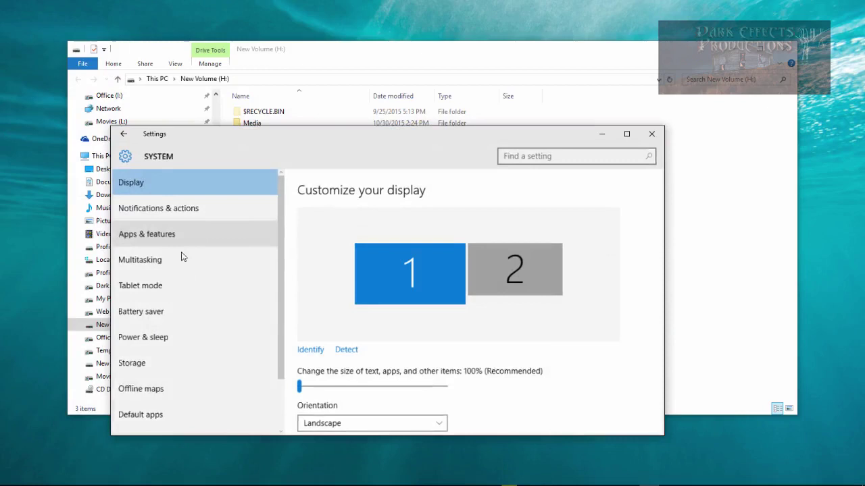
pyautogui.scroll(-3, 173, 304)
pyautogui.click(187, 378)
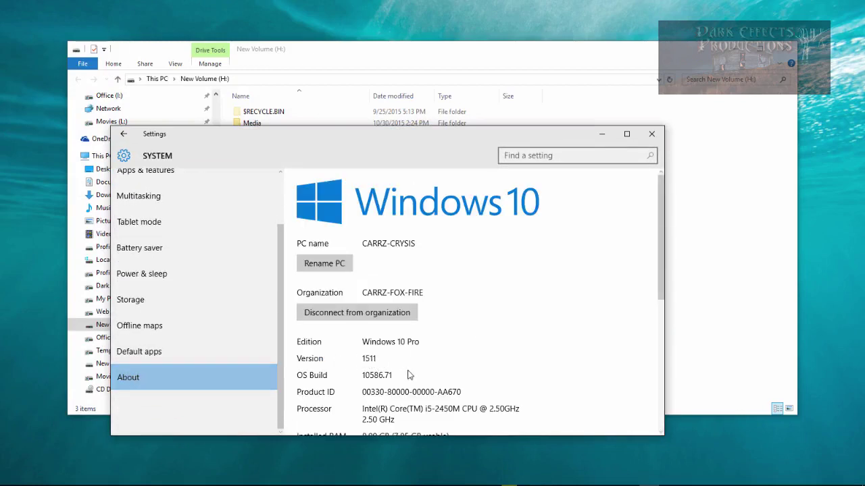
pyautogui.click(603, 135)
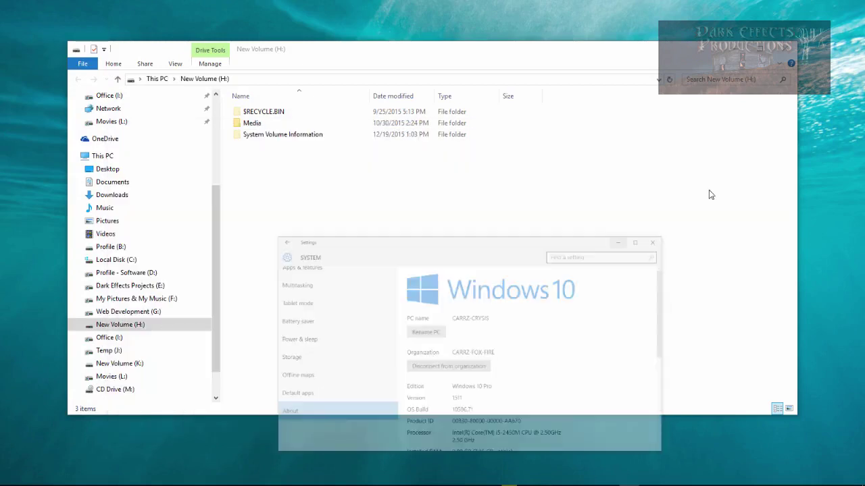
# Step: Add the New folder command to the Quick Access Toolbar
pyautogui.click(103, 50)
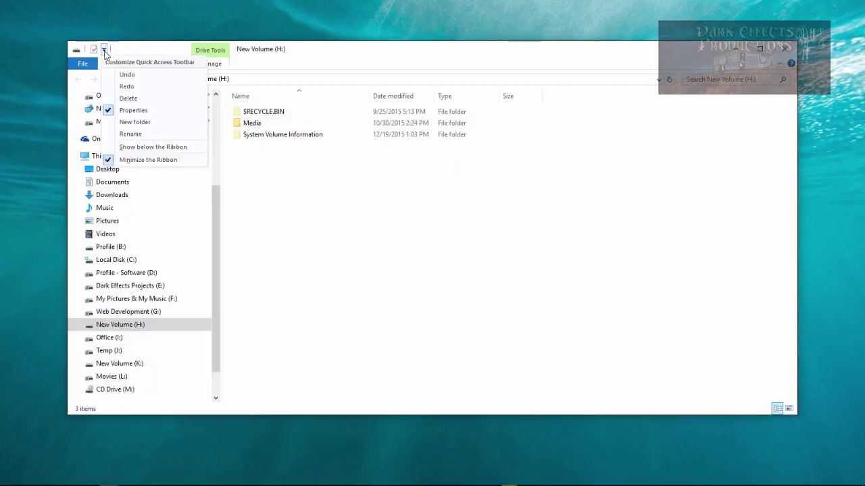
pyautogui.click(122, 123)
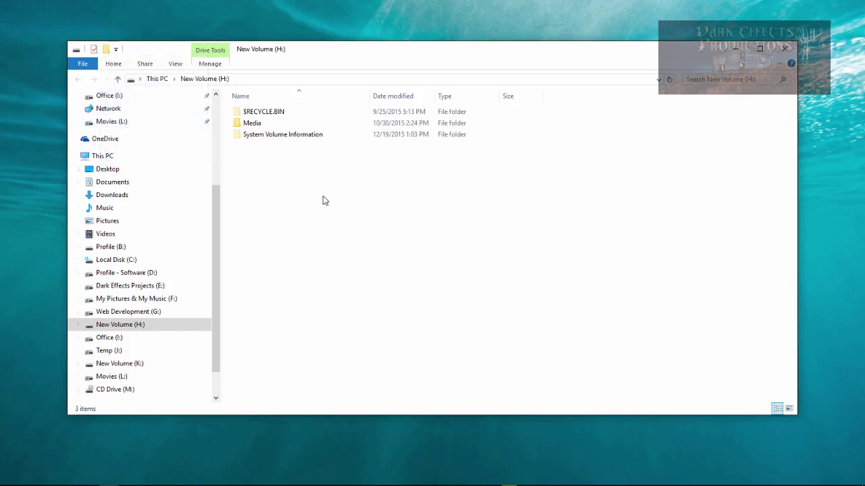
pyautogui.rightClick(272, 168)
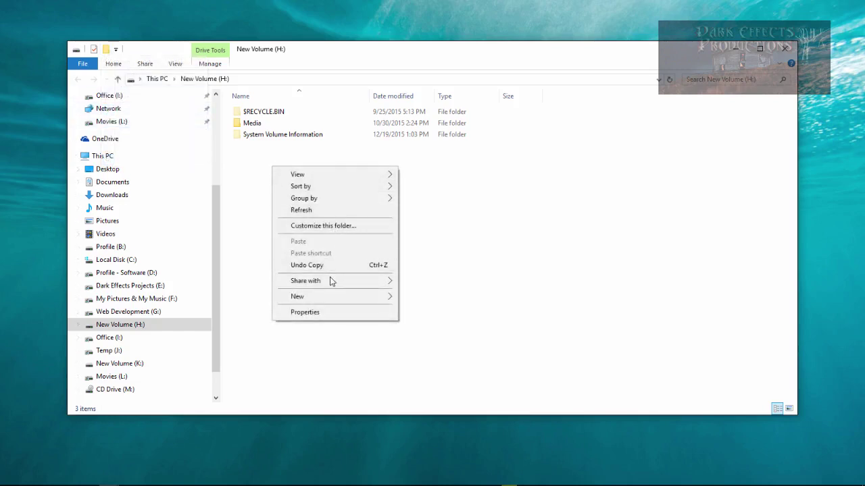
pyautogui.moveTo(297, 297)
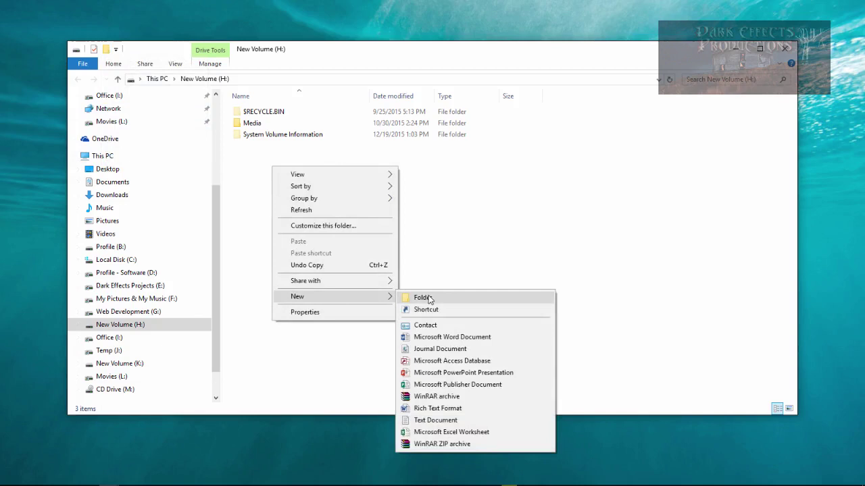
pyautogui.click(467, 220)
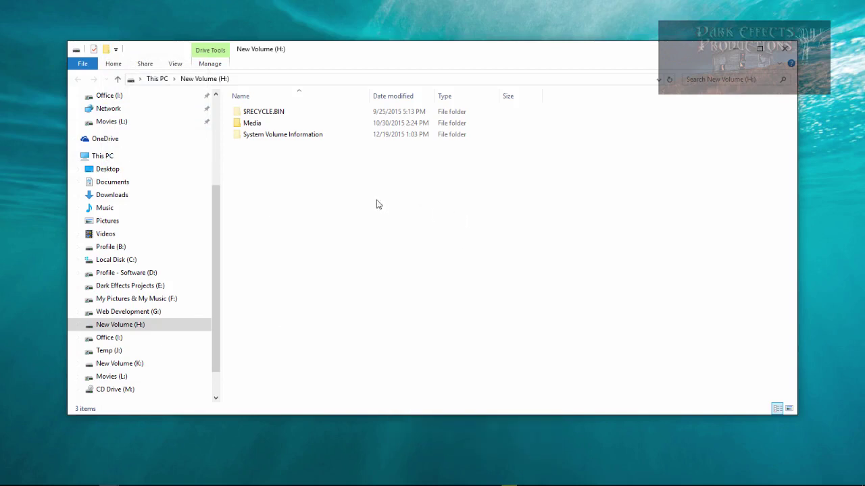
# Step: Create 'New folder' and 'New folder (2)' on New Volume (H:), keeping the default names
pyautogui.click(106, 54)
pyautogui.click(268, 190)
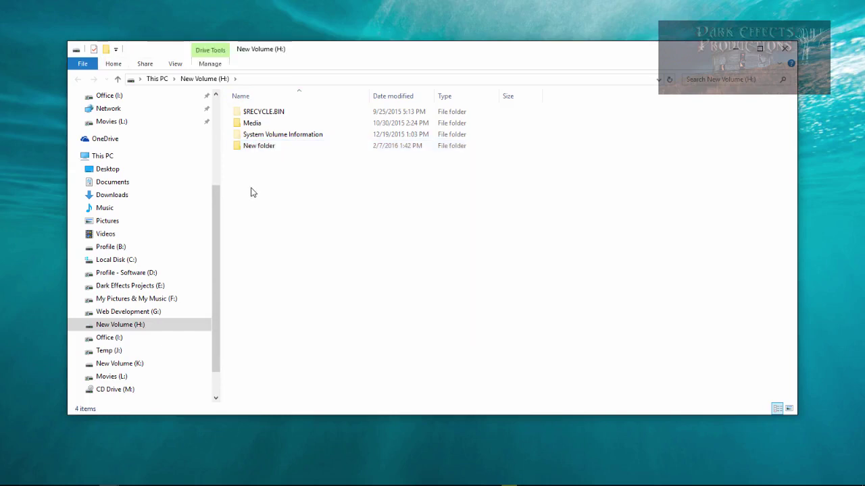
pyautogui.rightClick(250, 192)
pyautogui.moveTo(284, 319)
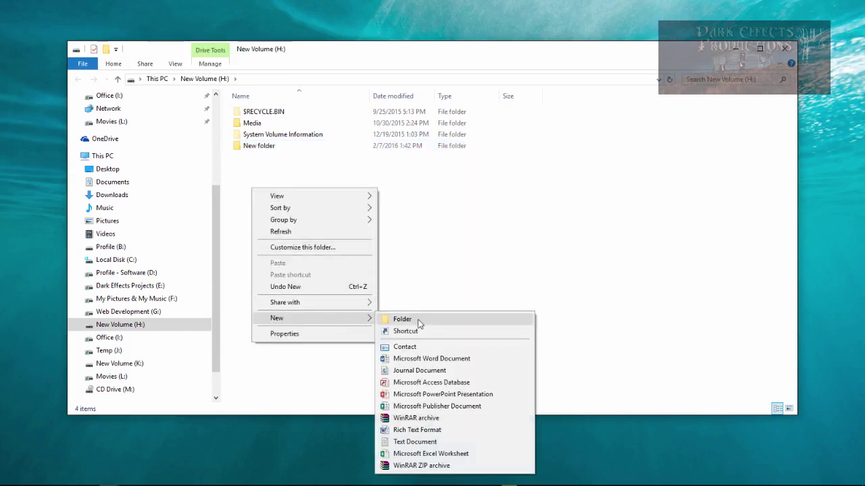
pyautogui.click(402, 319)
pyautogui.click(327, 197)
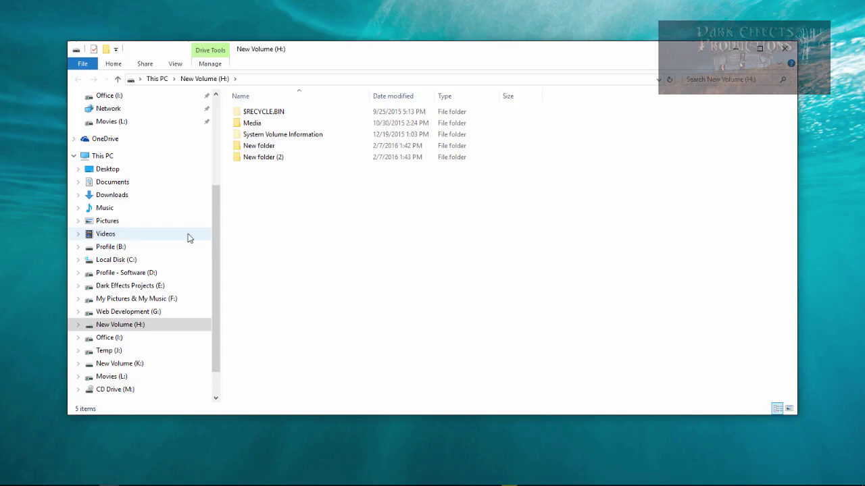
# Step: Show the This PC overview, select the New Volume (H:) tile, then clear the selection
pyautogui.click(119, 157)
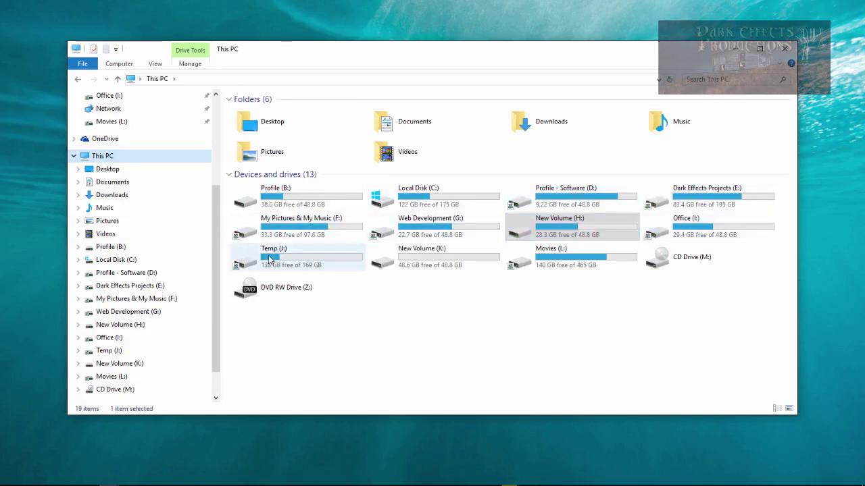
pyautogui.click(560, 229)
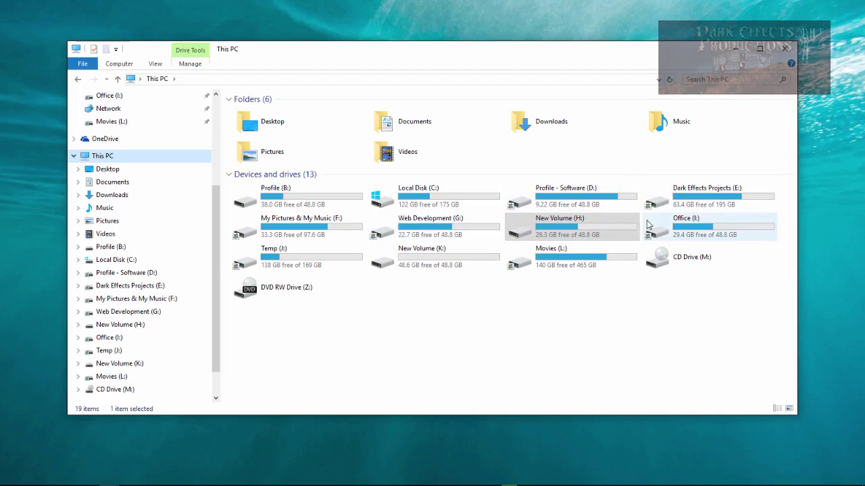
pyautogui.click(596, 323)
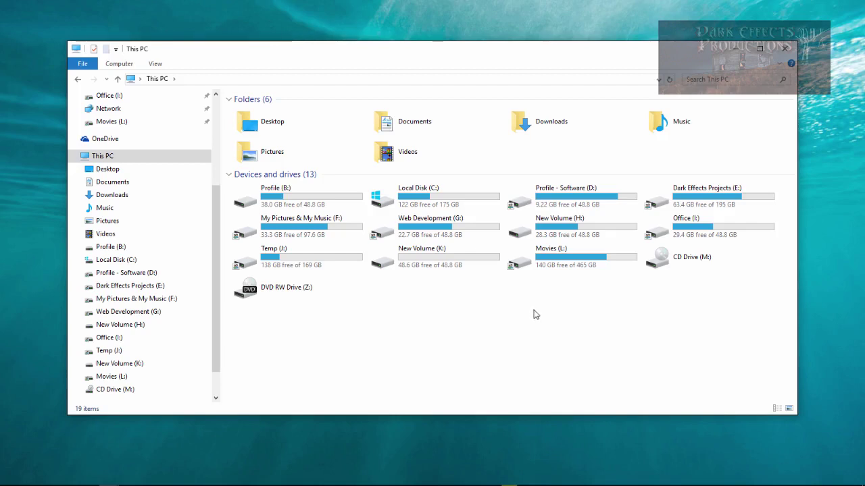
pyautogui.click(283, 203)
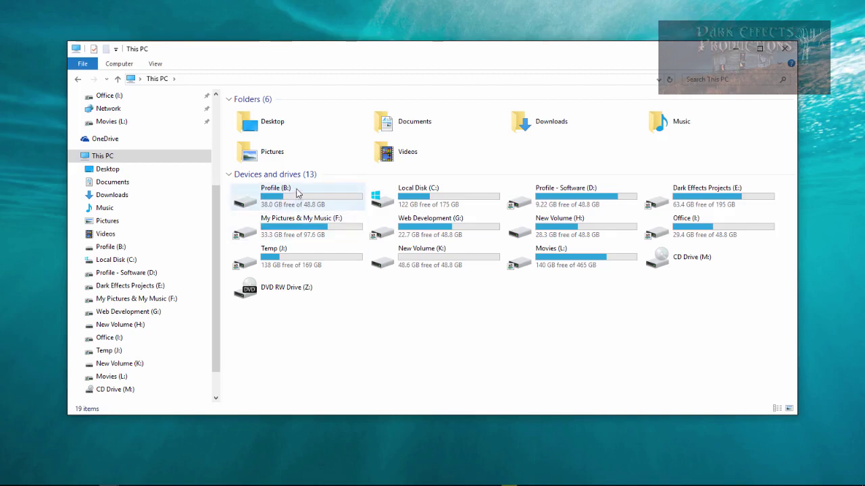
pyautogui.doubleClick(303, 206)
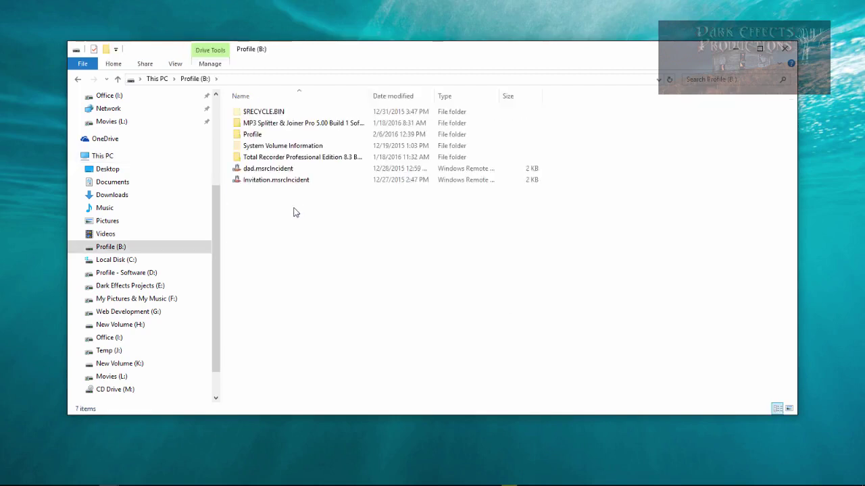
pyautogui.rightClick(256, 136)
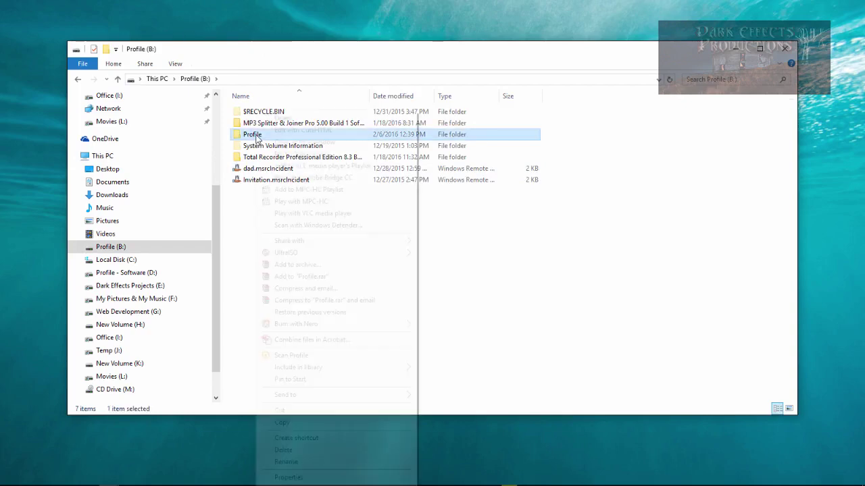
pyautogui.click(289, 478)
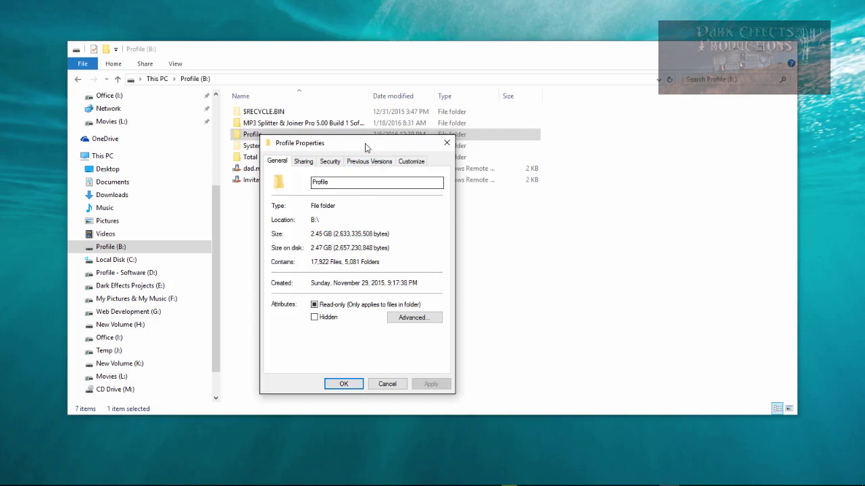
pyautogui.moveTo(365, 143); pyautogui.dragTo(507, 190)
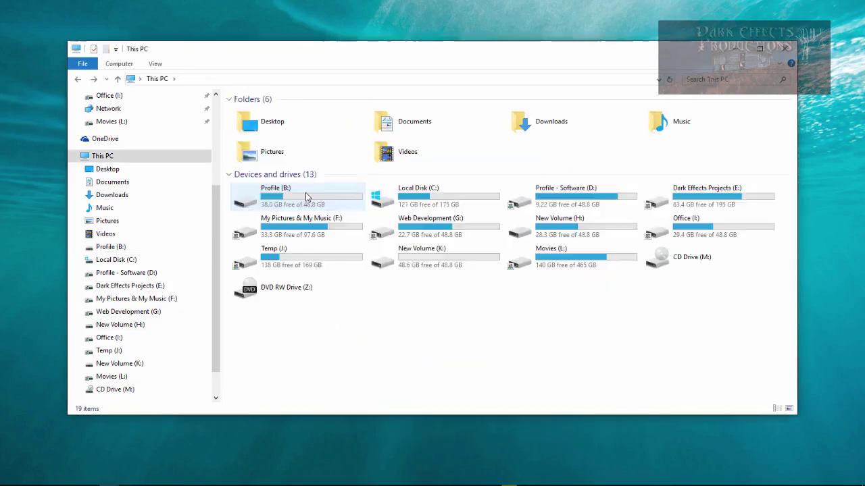
# Step: Open Profile and show the Documents properties Location tab (B:\Profile\Documents), moving the dialog aside
pyautogui.doubleClick(258, 135)
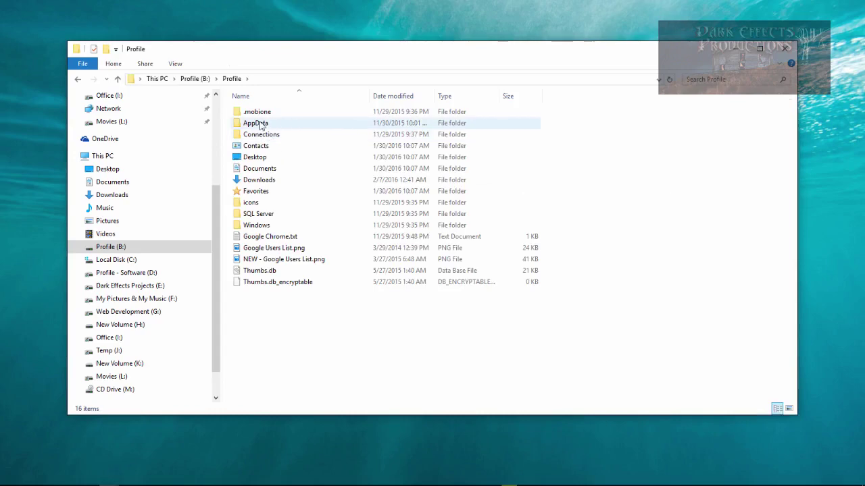
pyautogui.rightClick(266, 168)
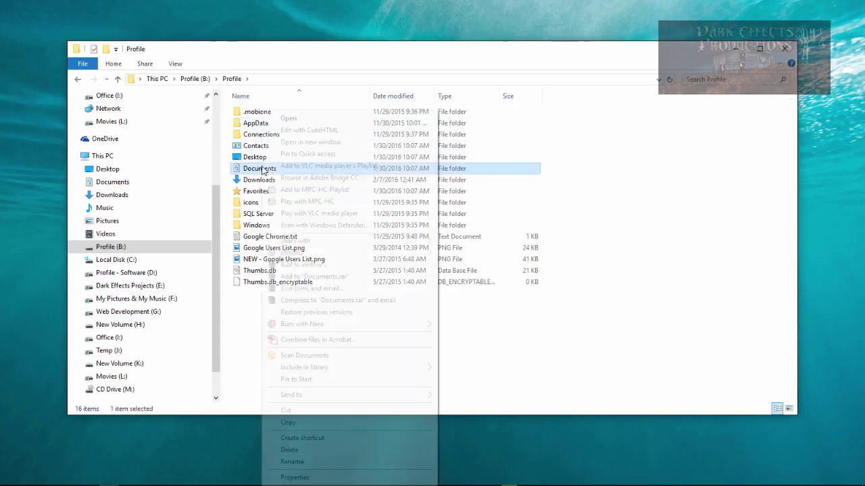
pyautogui.click(298, 477)
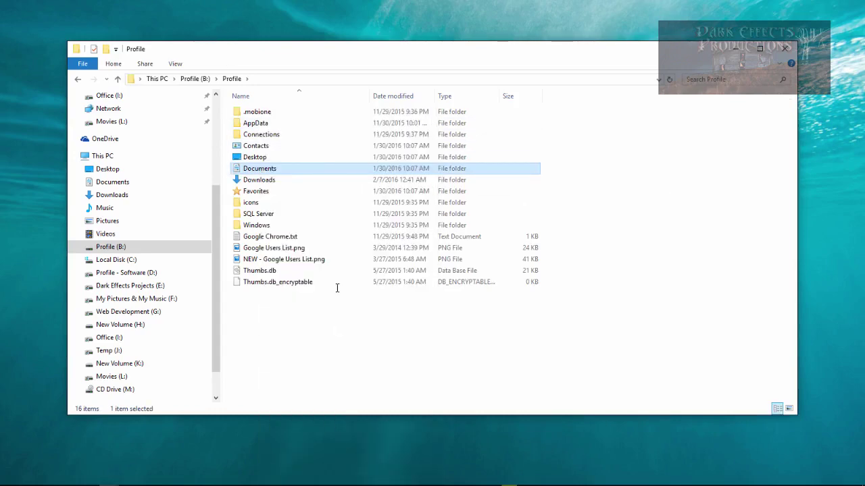
pyautogui.click(296, 194)
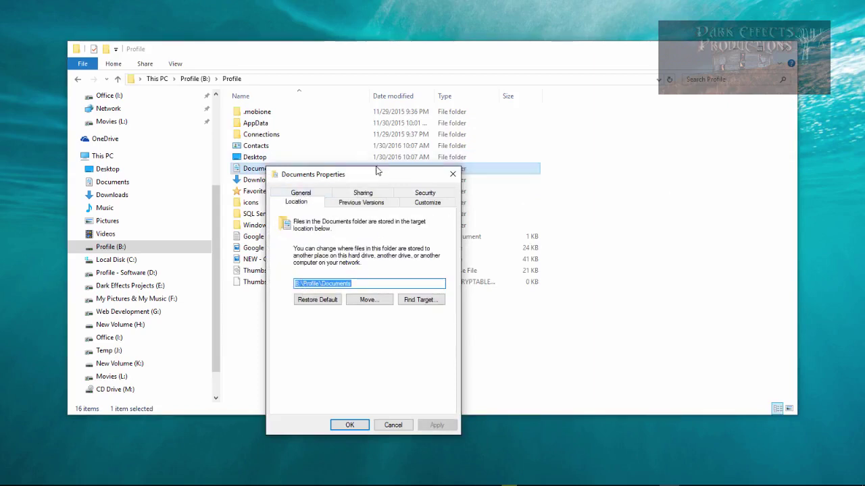
pyautogui.moveTo(338, 174); pyautogui.dragTo(432, 175)
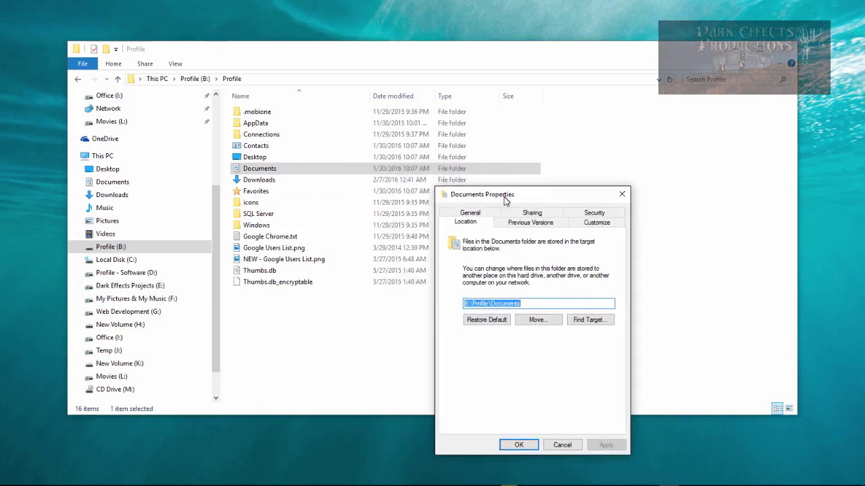
pyautogui.moveTo(431, 177); pyautogui.dragTo(506, 197)
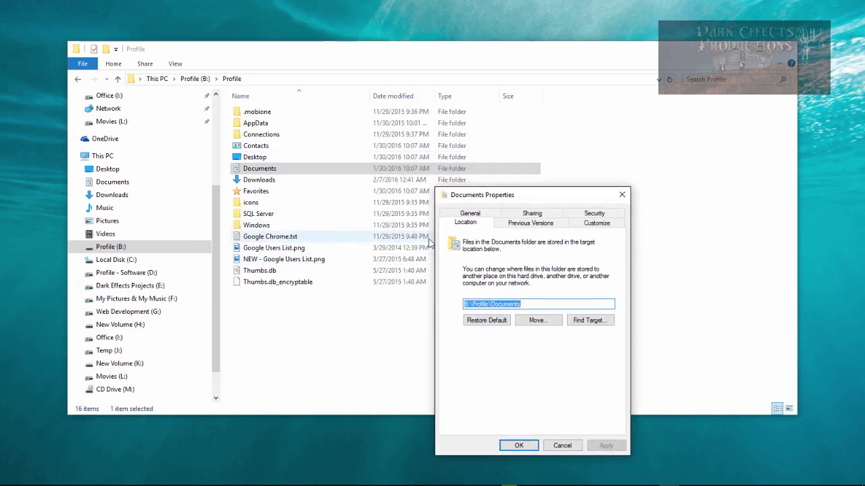
# Step: Close the Documents properties and create 'New folder' and 'New folder (2)' inside Profile
pyautogui.click(622, 195)
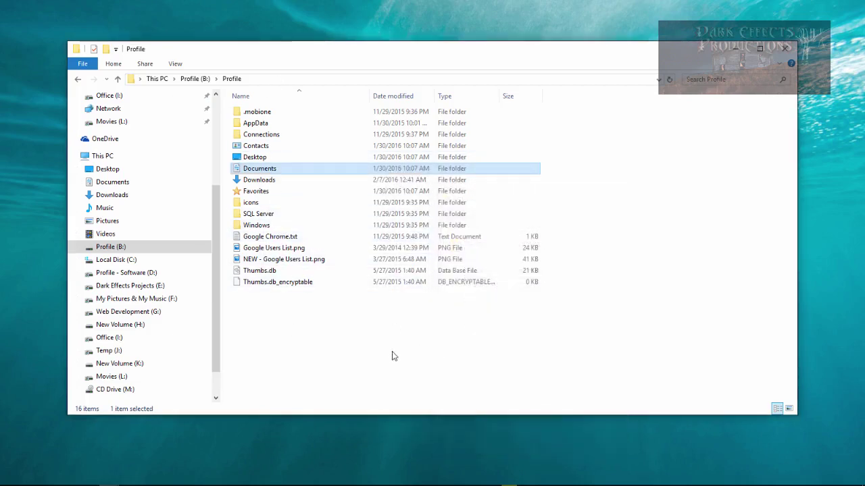
pyautogui.click(107, 49)
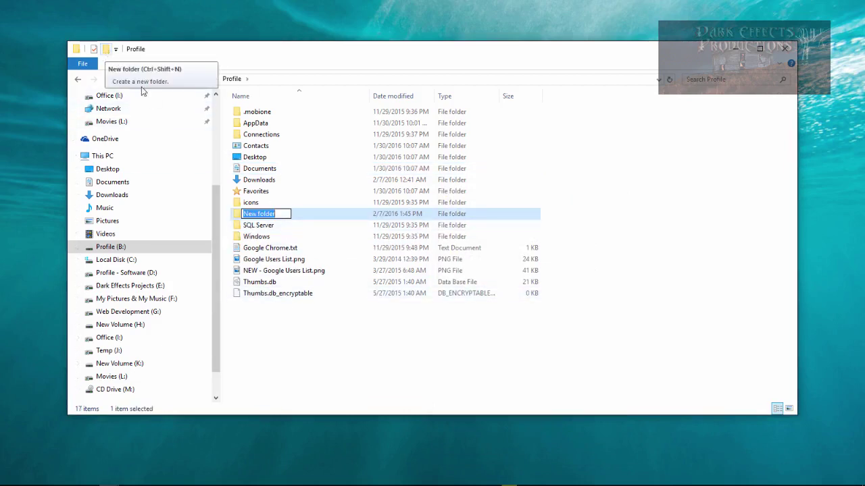
pyautogui.rightClick(241, 338)
pyautogui.moveTo(265, 310)
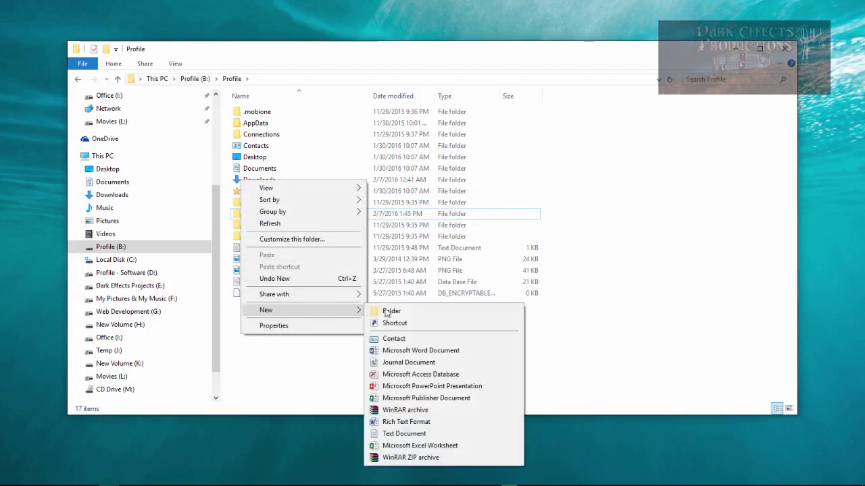
pyautogui.click(388, 309)
pyautogui.click(420, 359)
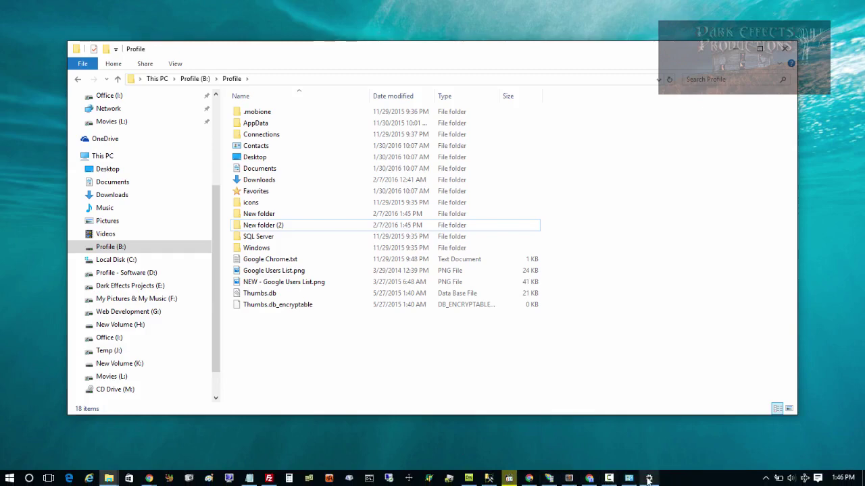
# Step: Restore the Settings About page showing Windows 10 Pro version 1511 from the taskbar
pyautogui.click(649, 478)
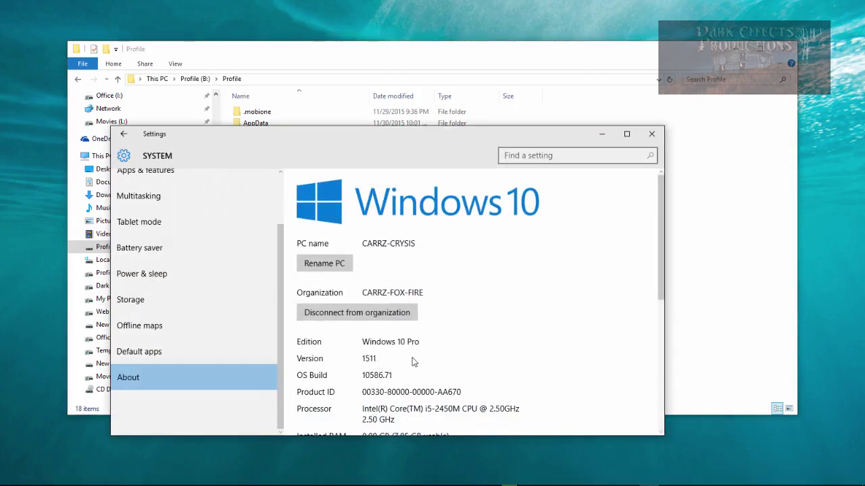